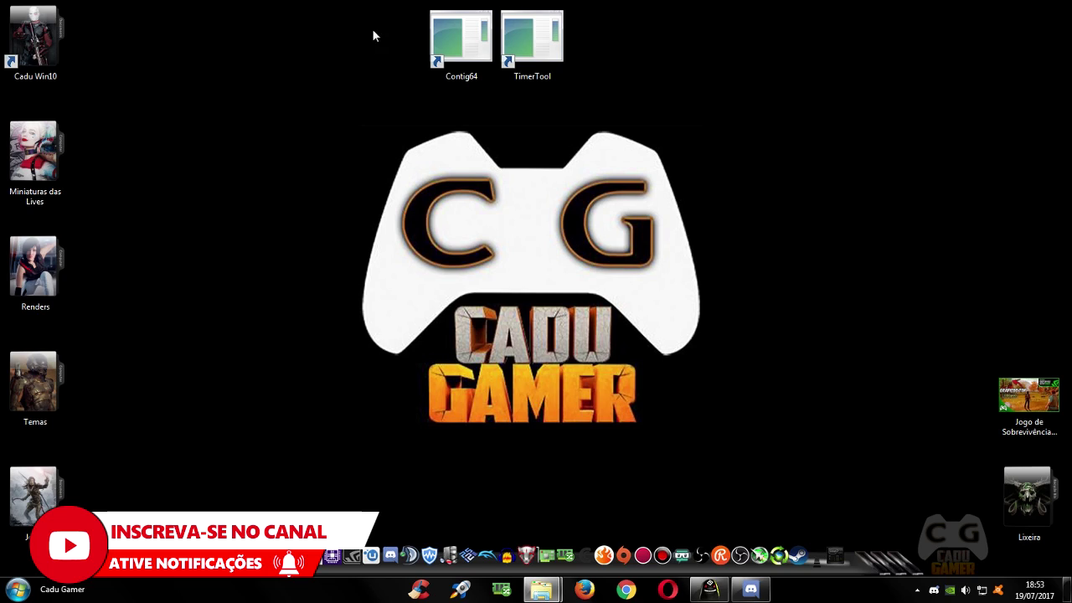
Move the Contig64 and TimerTool shortcuts side by side, closer to the desktop's first icon column
drag(460, 42, 247, 43)
drag(531, 52, 332, 47)
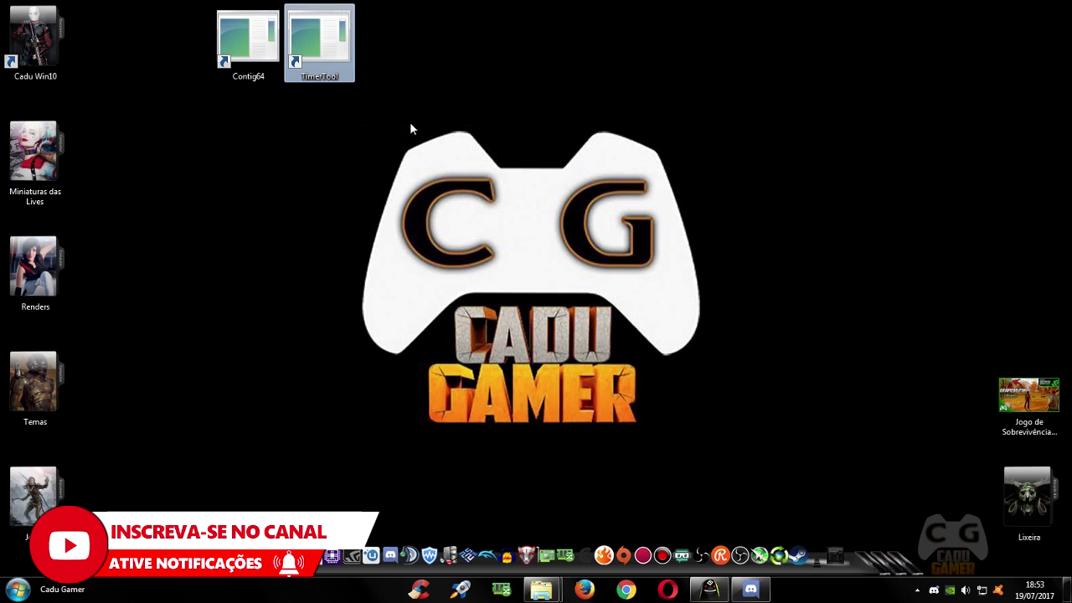
click(466, 98)
click(231, 64)
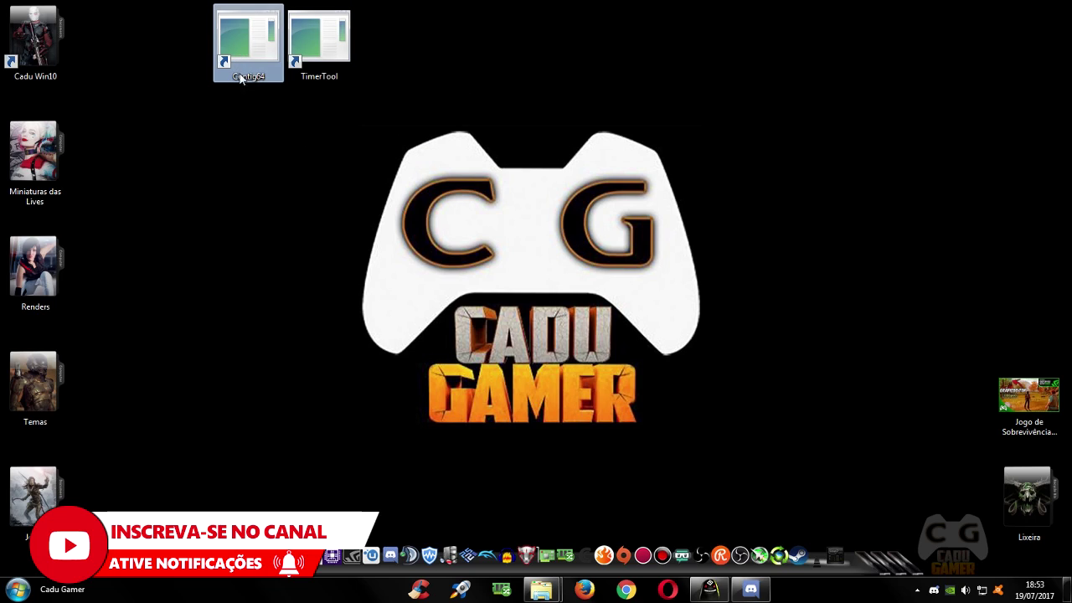
drag(237, 61, 257, 79)
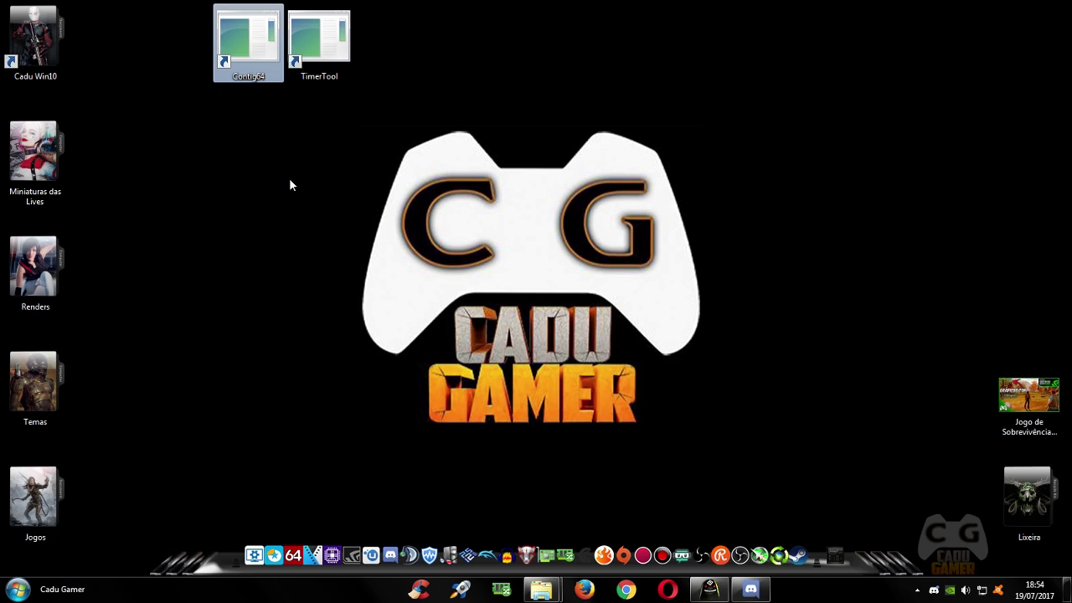
Open the file location of the Contig64 shortcut and maximize the BlackDesert folder window
right_click(249, 36)
click(284, 75)
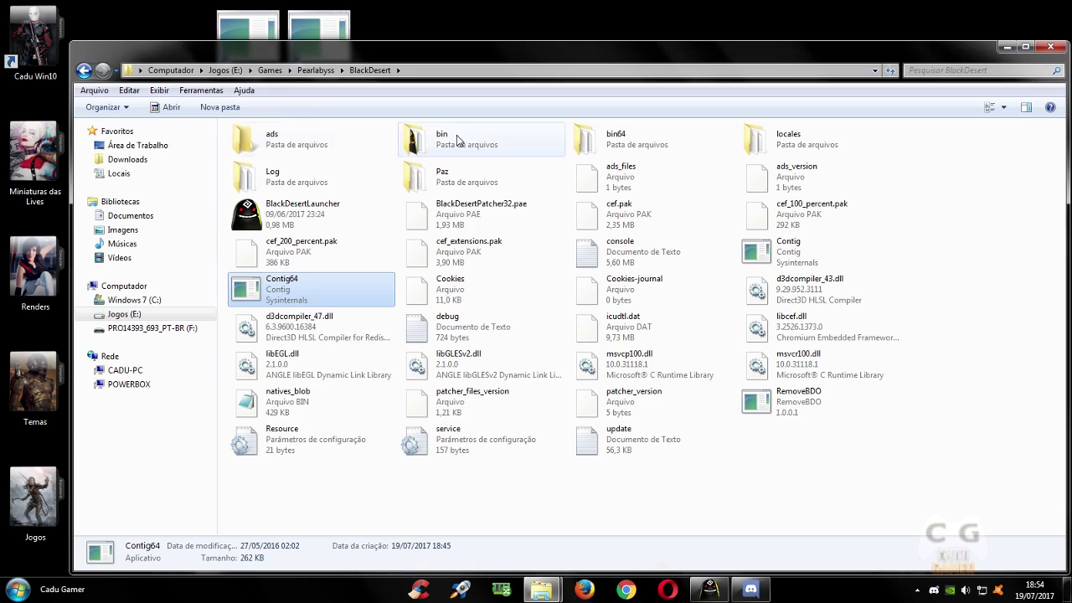
click(1025, 47)
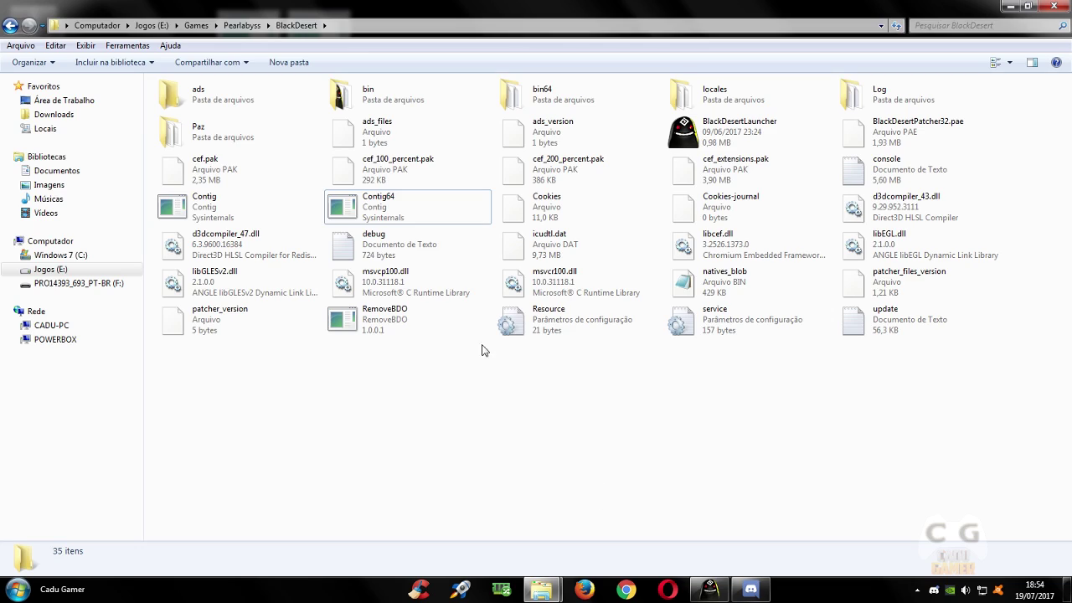
Point out the Contig and Contig64 programs in the BlackDesert folder by selecting them together and individually
click(219, 209)
drag(153, 203, 394, 216)
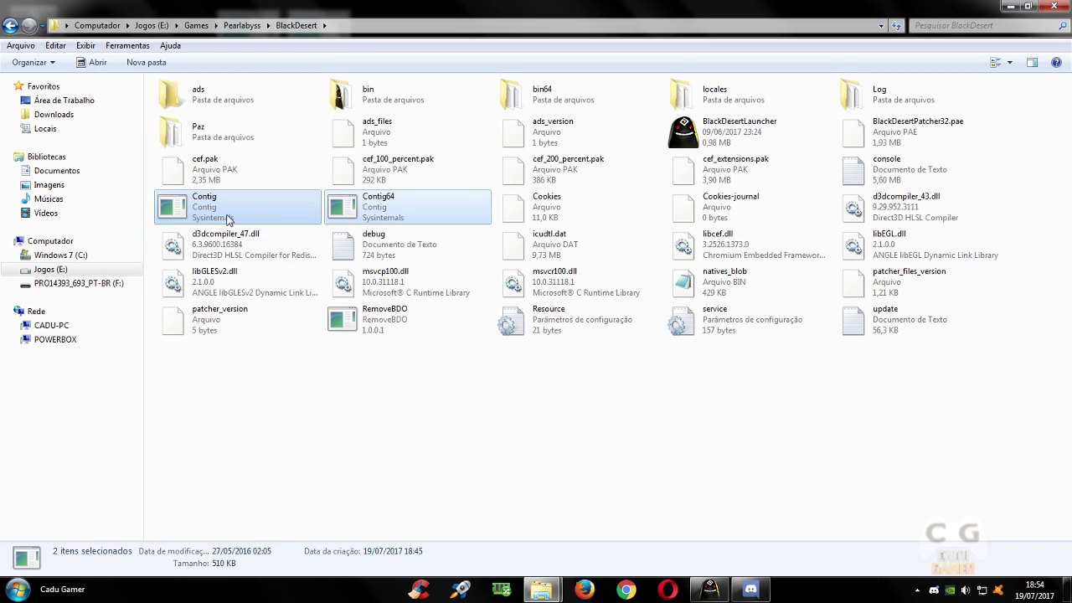
click(149, 210)
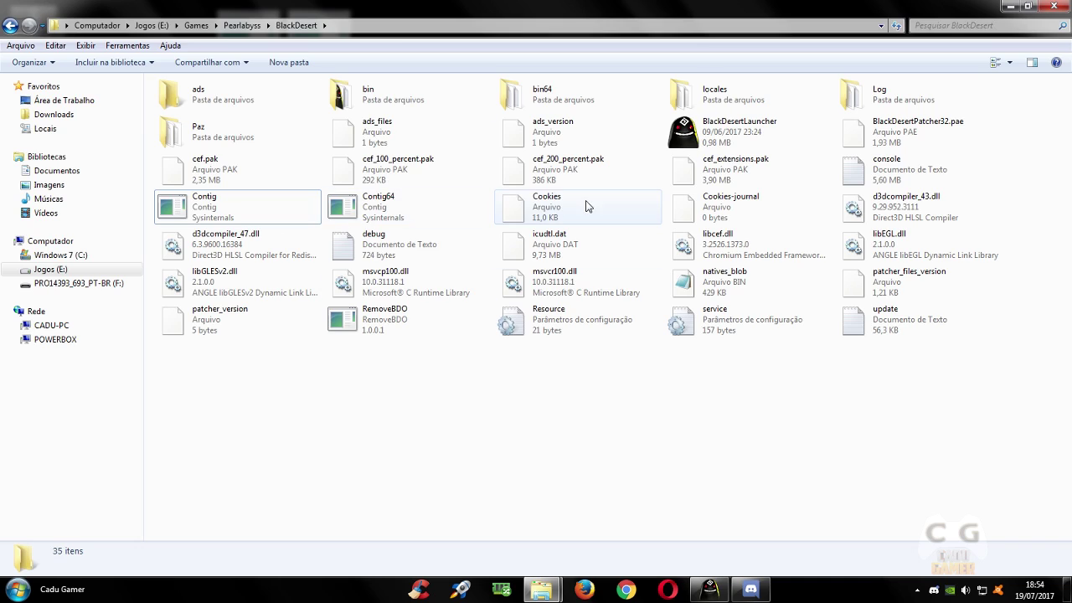
drag(144, 208, 330, 211)
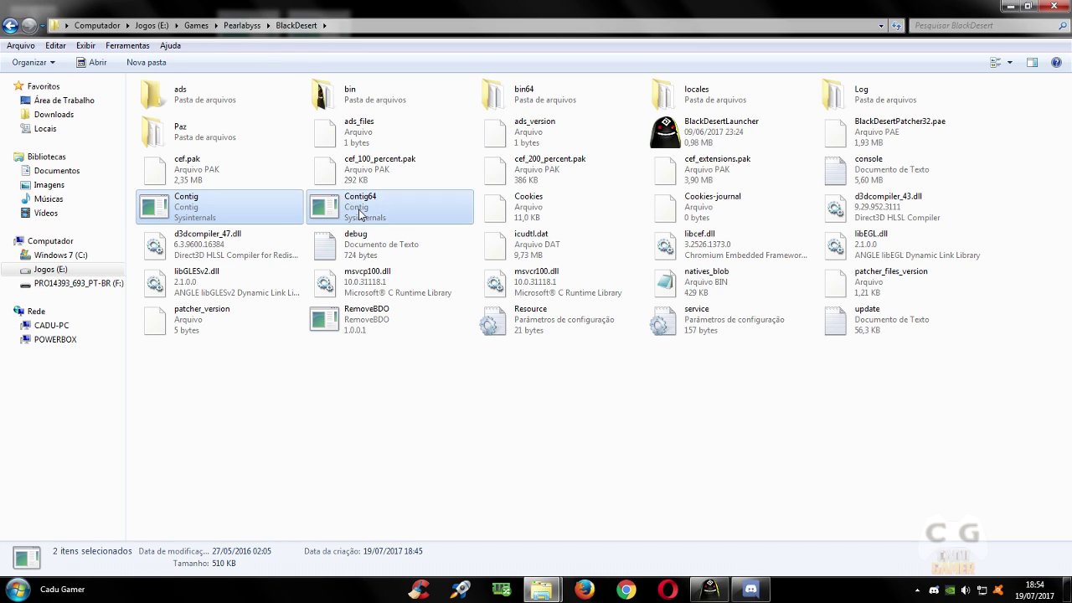
click(362, 402)
click(199, 210)
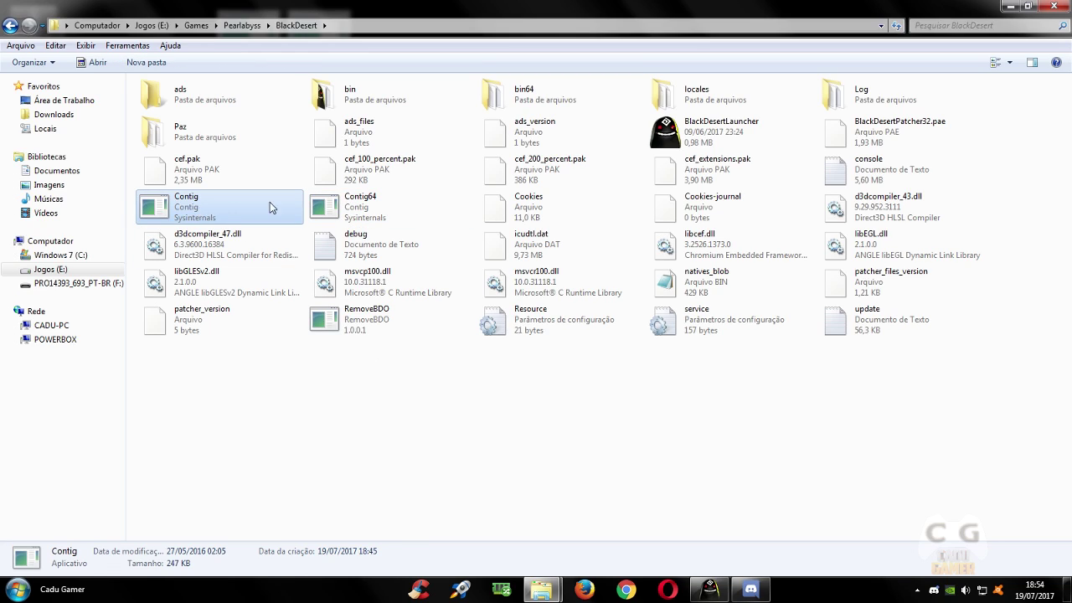
click(375, 203)
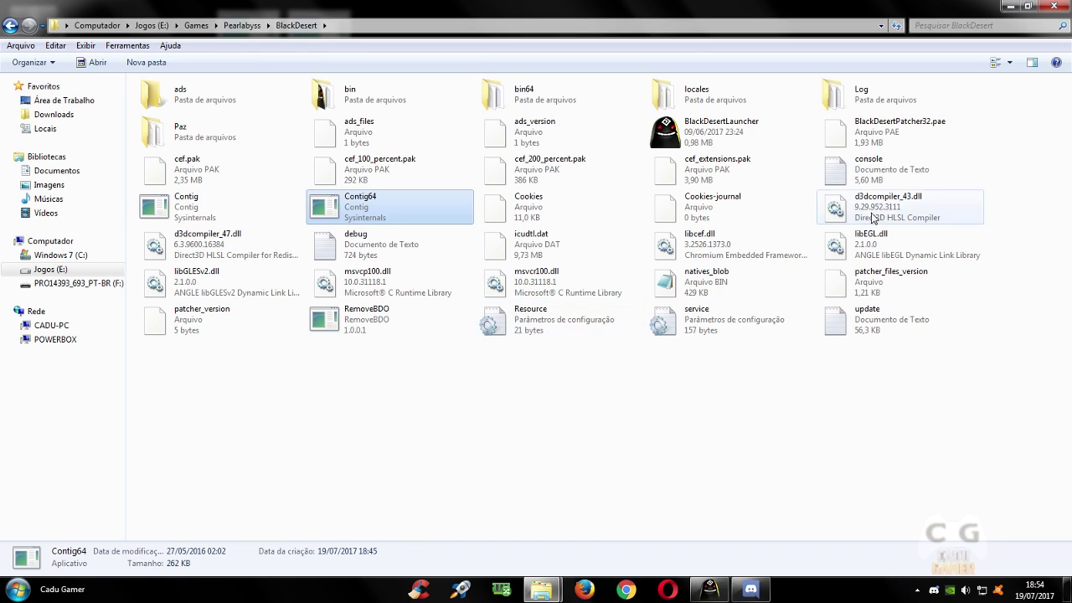
Show the send-to destinations for the Contig64 program and return to the desktop
right_click(385, 204)
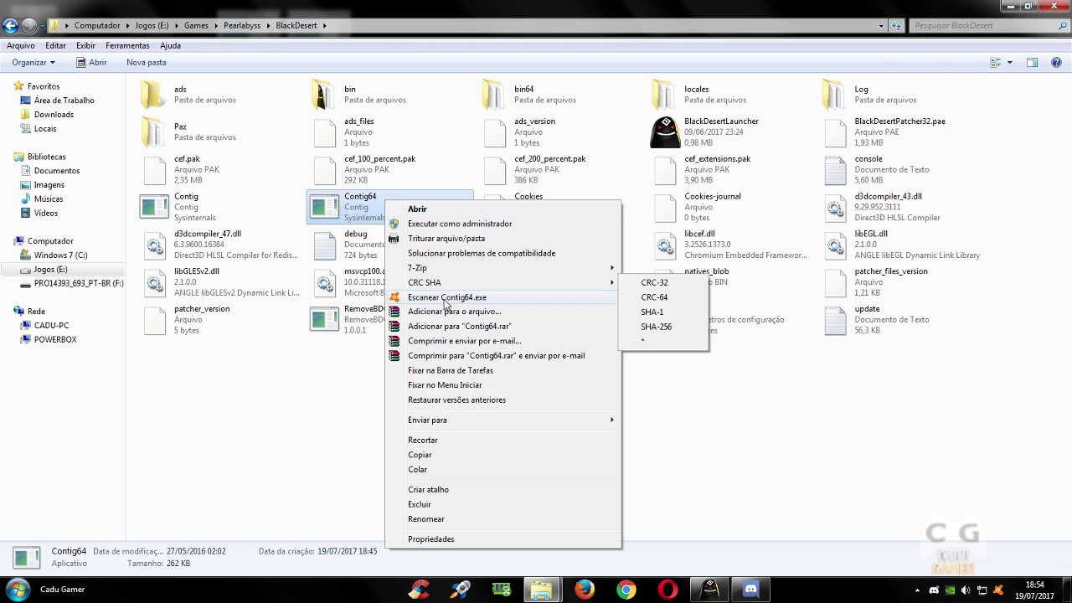
mouse_move(468, 420)
click(694, 420)
key(super+d)
Review the -s parameter in the Contig64 shortcut's target and its run-as-administrator option, and accept the properties
drag(248, 42, 779, 110)
right_click(748, 48)
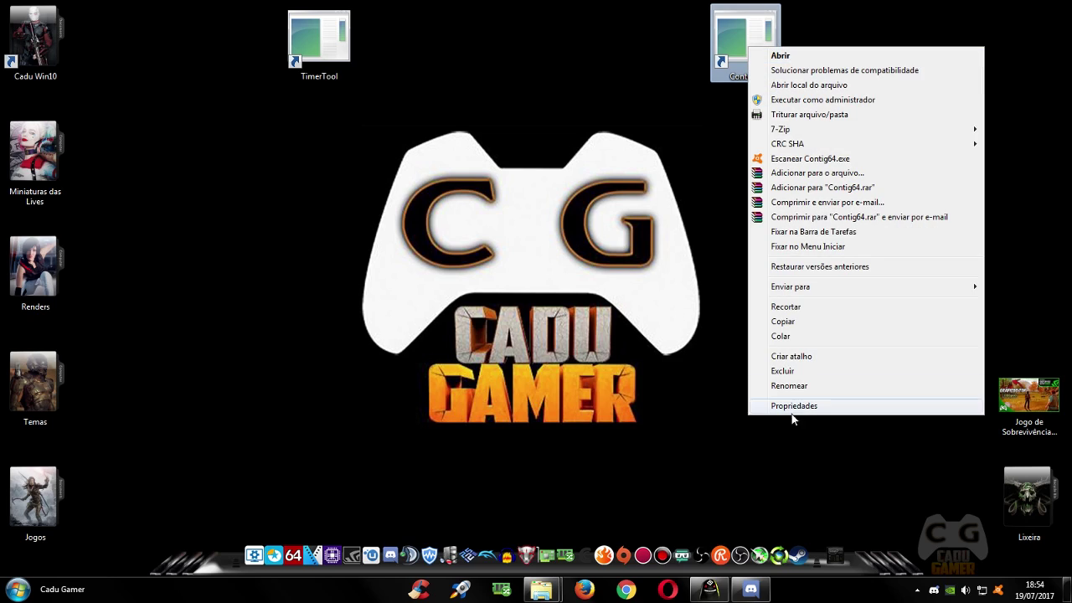
click(793, 406)
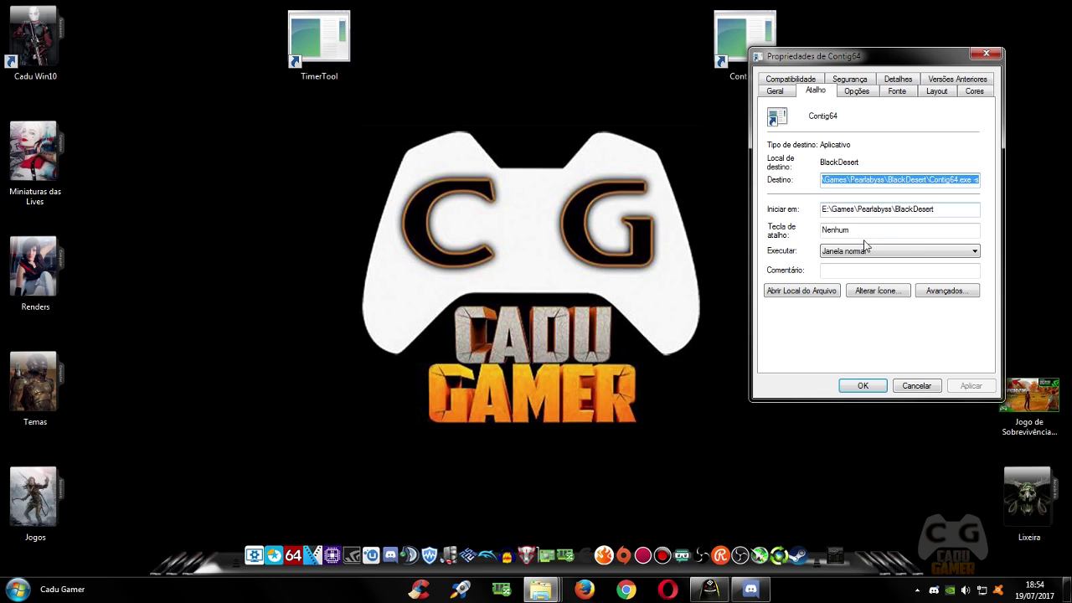
click(967, 180)
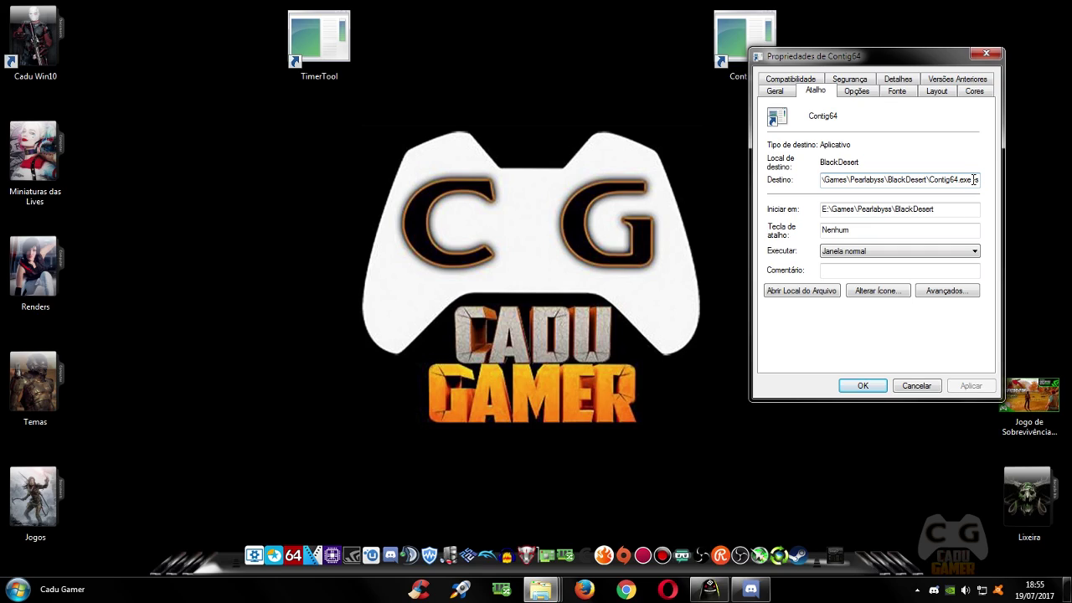
key(BackSpace)
drag(973, 180, 985, 186)
click(975, 179)
click(801, 80)
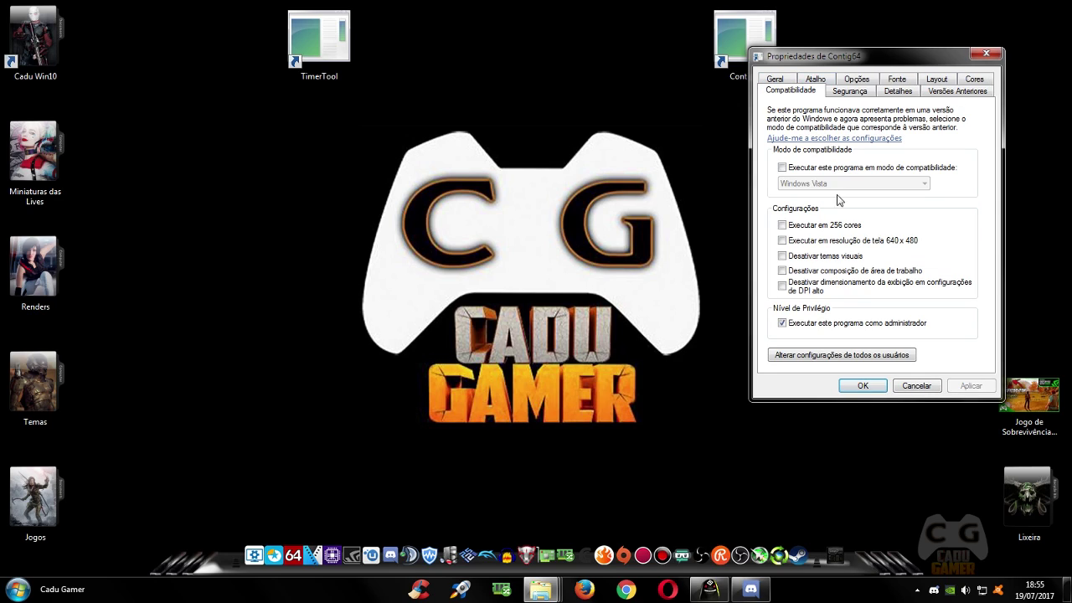
click(862, 385)
Move the Contig64 shortcut to the middle of the desktop's upper row and run it on the BlackDesert folder
drag(745, 38, 534, 42)
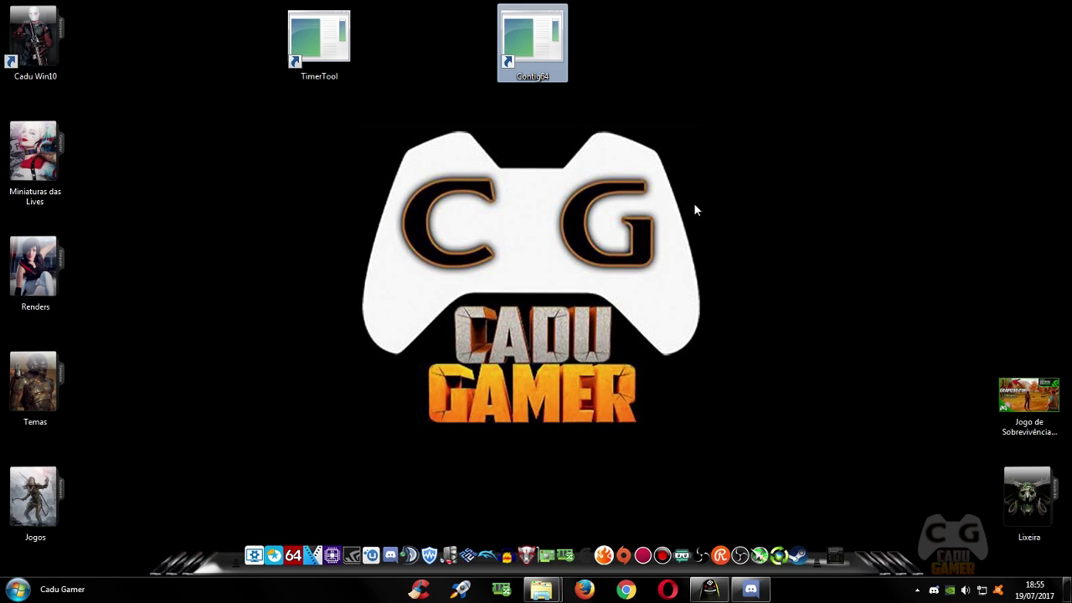
double_click(530, 61)
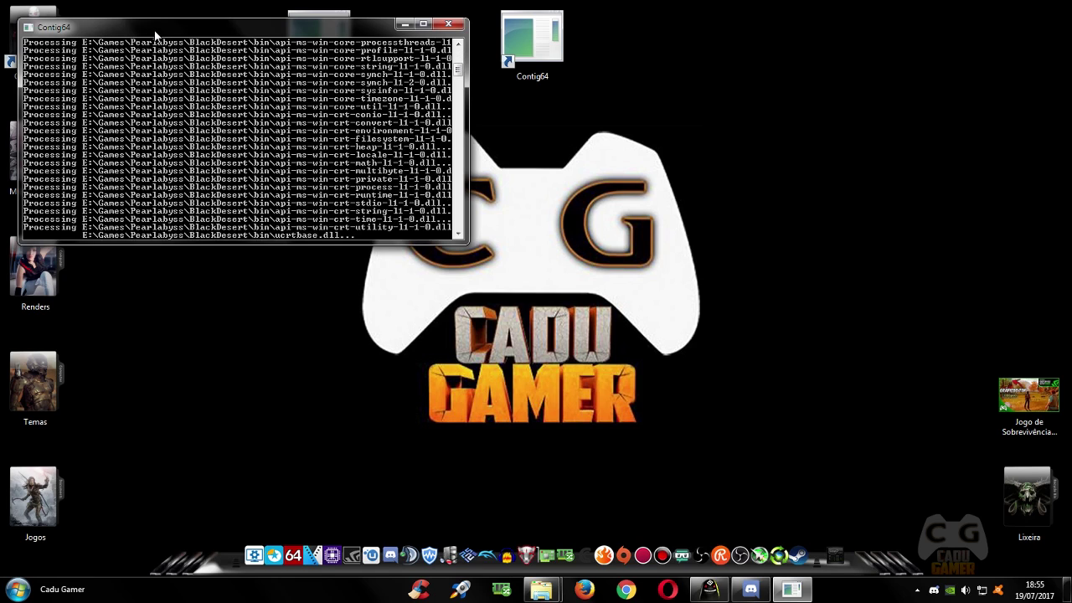
drag(158, 34, 437, 157)
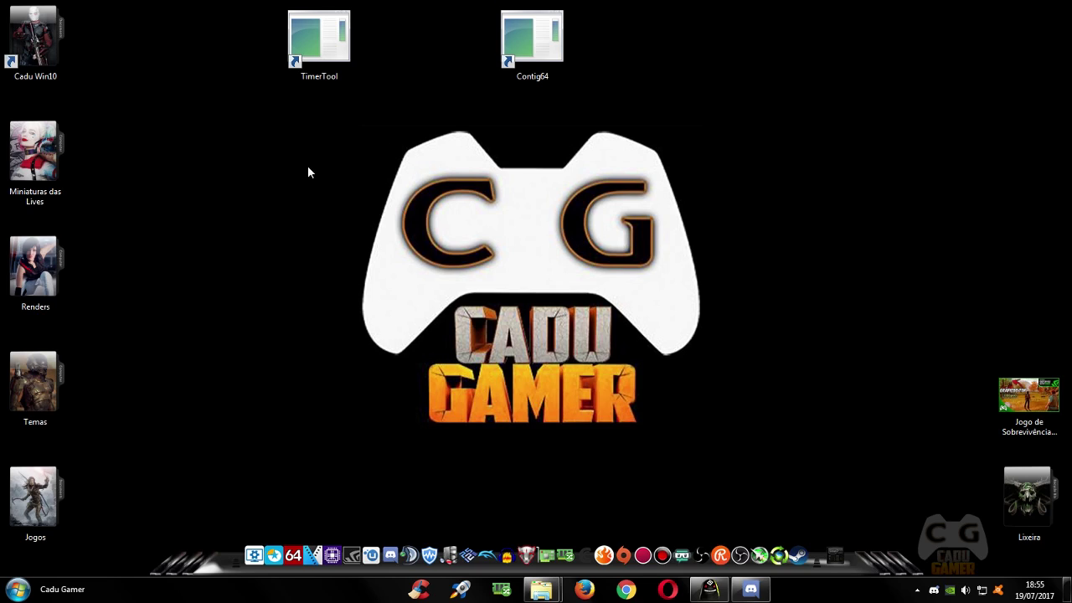
Move the TimerTool shortcut down to the icon row of the Miniaturas das Lives folder
drag(332, 44, 329, 157)
drag(154, 80, 614, 473)
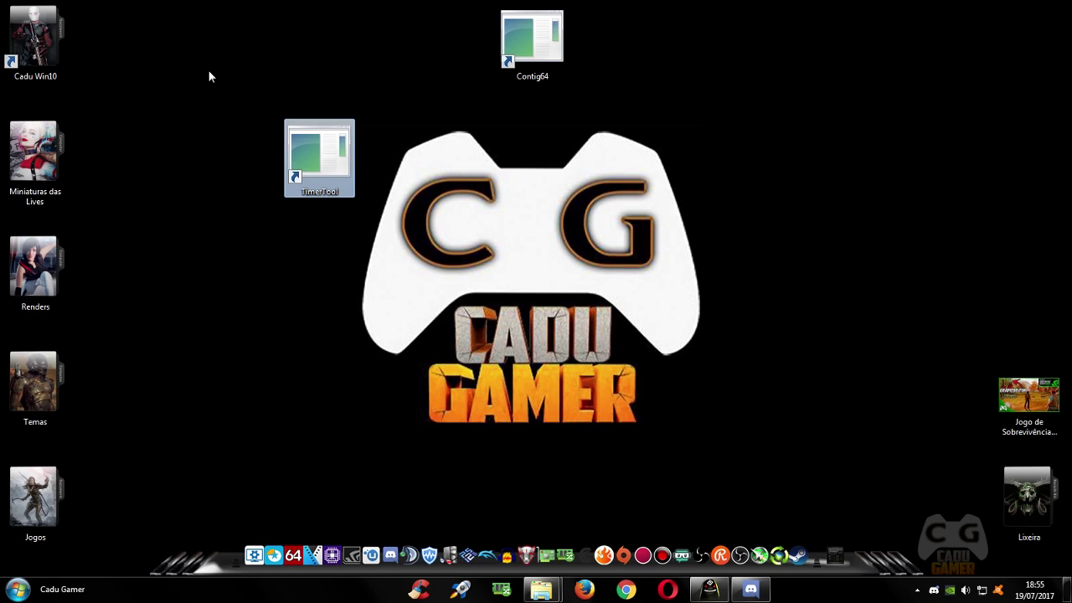
drag(311, 161, 260, 116)
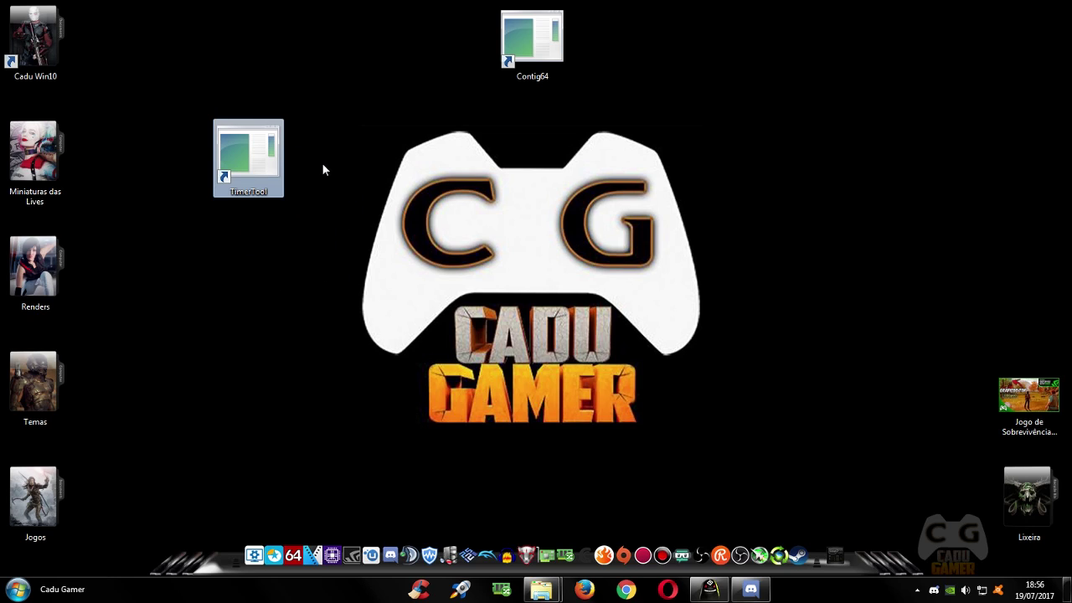
mouse_move(245, 149)
mouse_down()
mouse_move(503, 226)
mouse_move(491, 277)
mouse_move(476, 292)
mouse_move(294, 264)
mouse_move(311, 145)
mouse_move(191, 163)
mouse_move(360, 158)
mouse_move(266, 206)
mouse_move(262, 124)
mouse_move(303, 207)
mouse_move(348, 149)
mouse_move(186, 165)
mouse_move(322, 245)
mouse_move(318, 165)
mouse_move(255, 167)
mouse_up()
View the TimerTool shortcut's properties and close them without changes
right_click(260, 161)
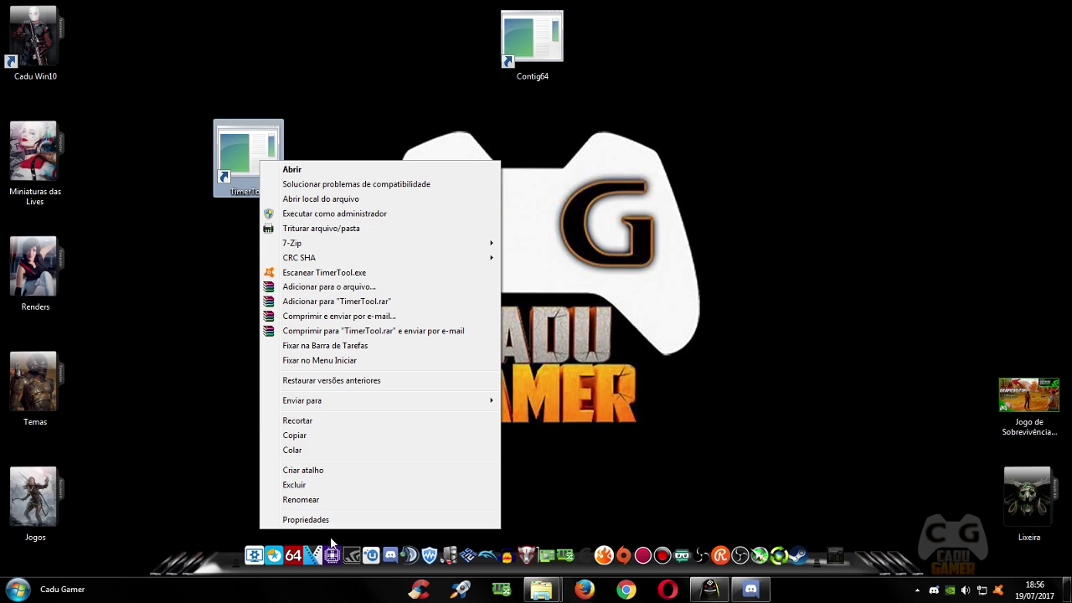
click(305, 520)
drag(377, 165, 539, 108)
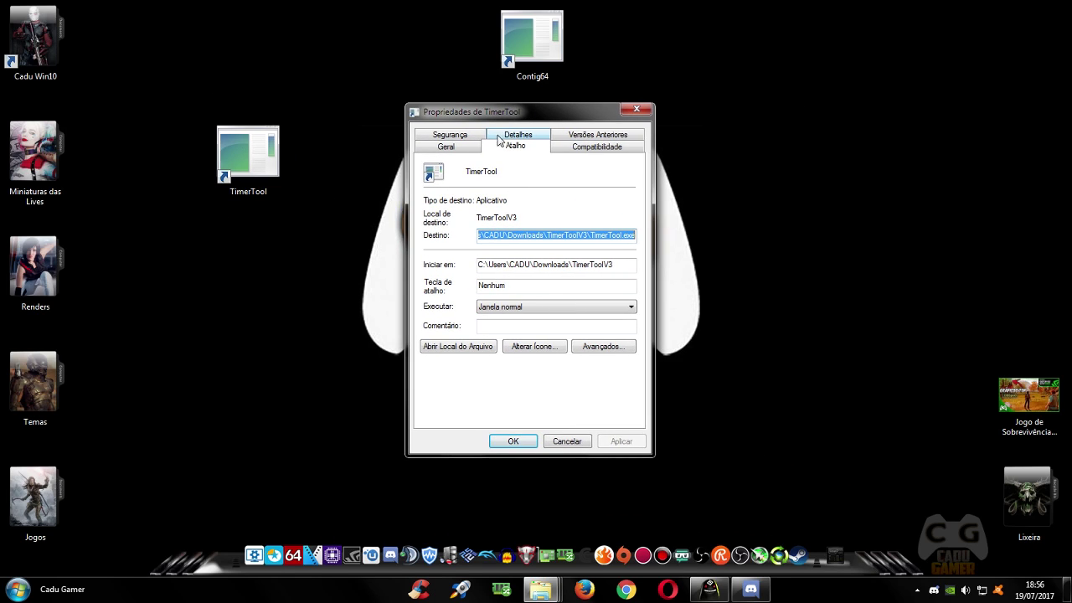
click(586, 445)
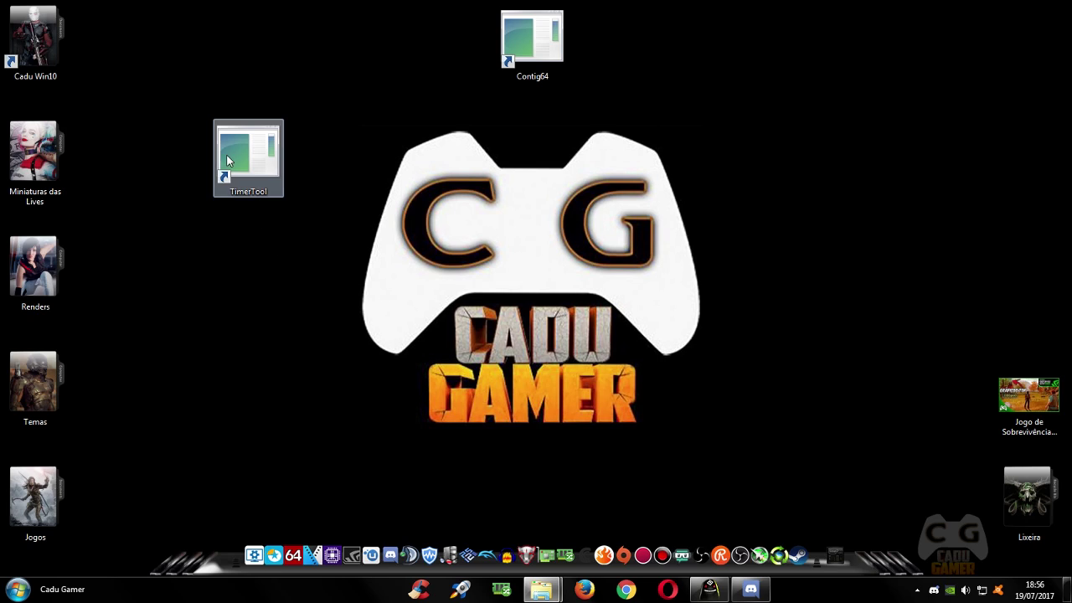
Examine where TimerTool is stored by viewing its TimerToolV3 folder inside Downloads, and close the folder window
right_click(229, 151)
click(268, 180)
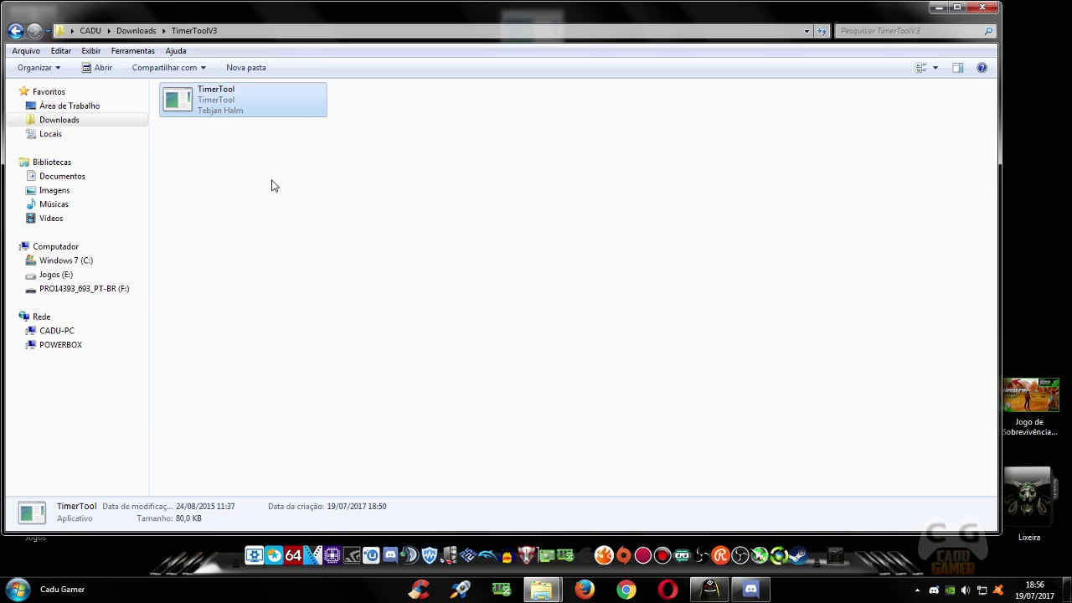
click(135, 31)
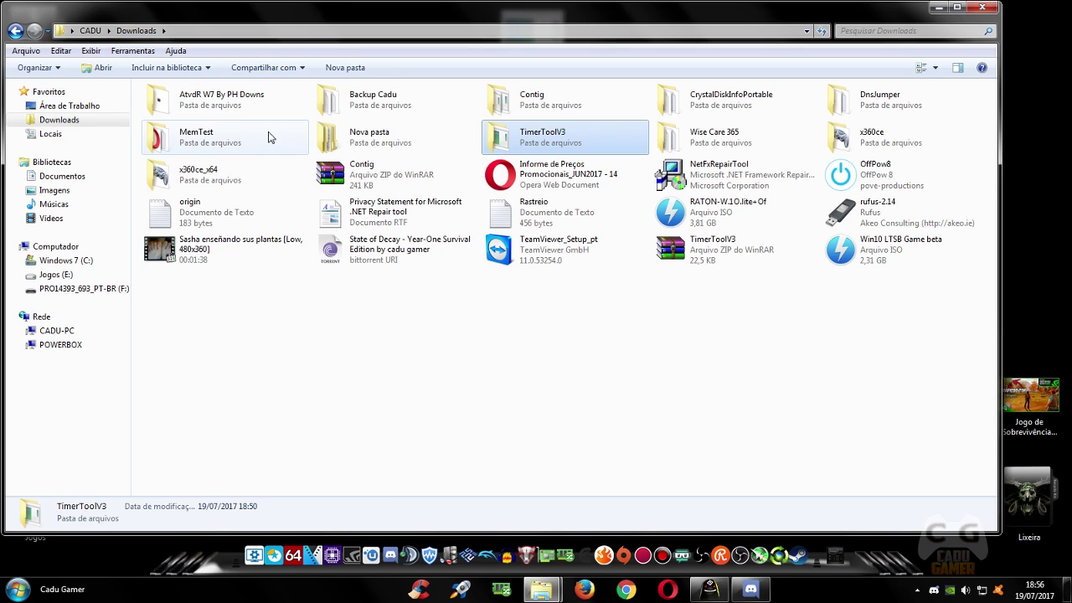
double_click(542, 136)
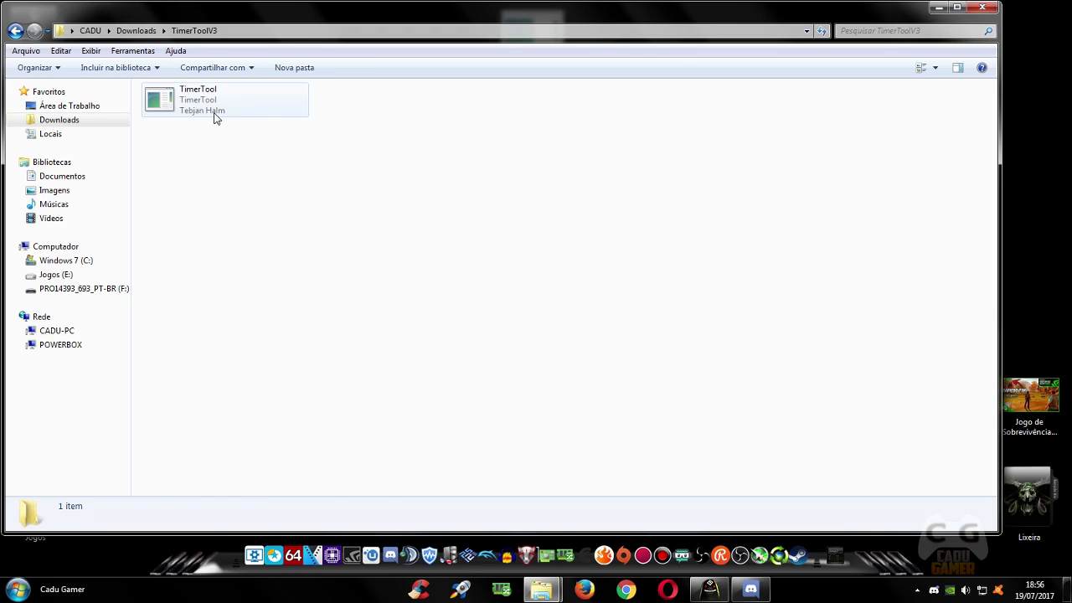
click(992, 10)
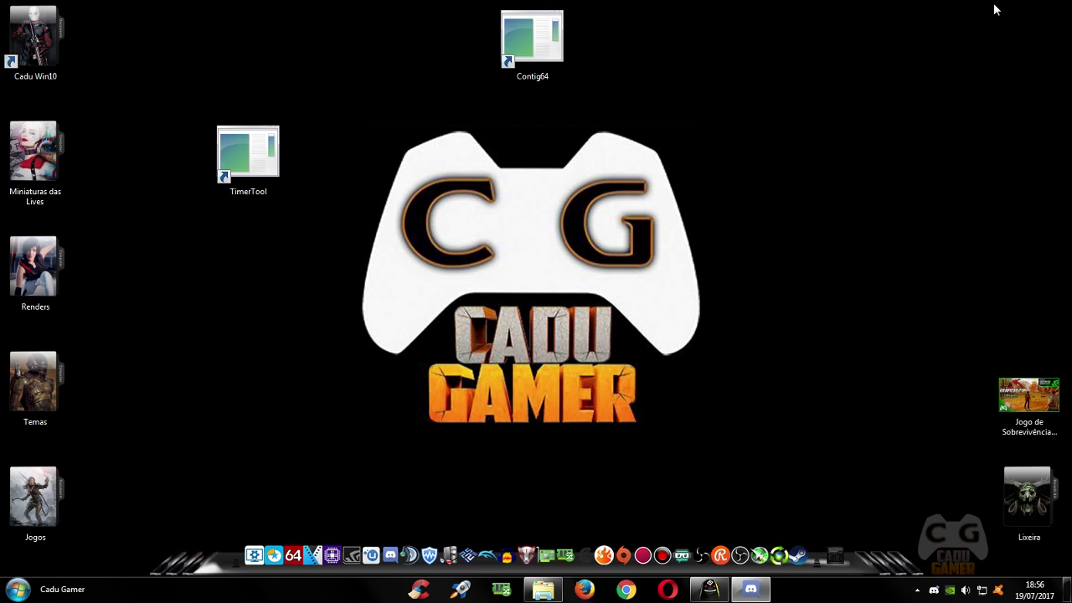
Move the TimerTool shortcut near Contig64 and check the run-as-administrator option in its compatibility properties
drag(262, 155, 459, 42)
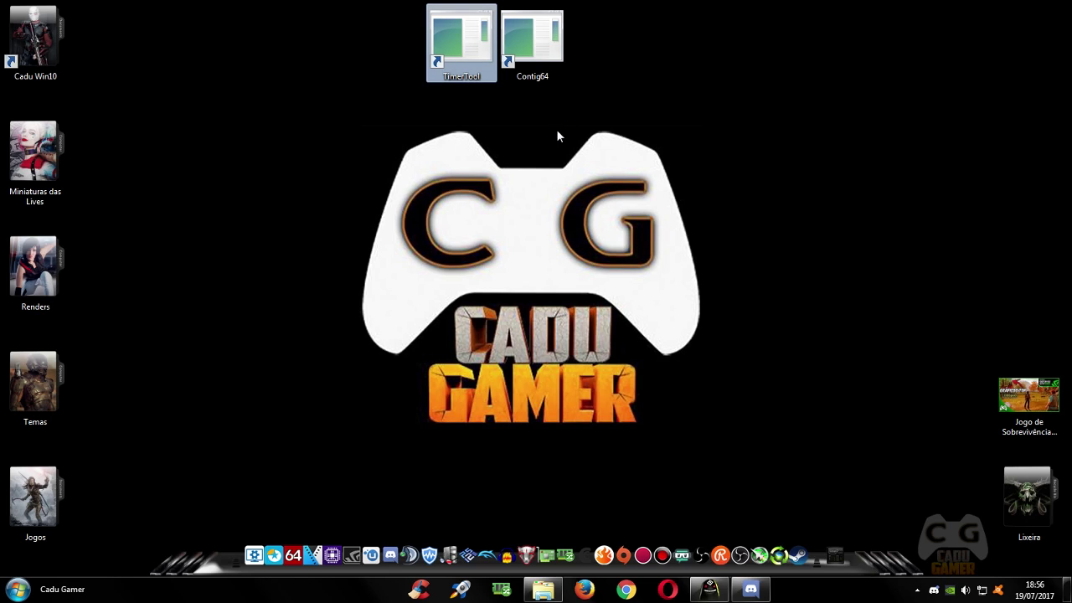
drag(459, 46, 380, 61)
right_click(381, 60)
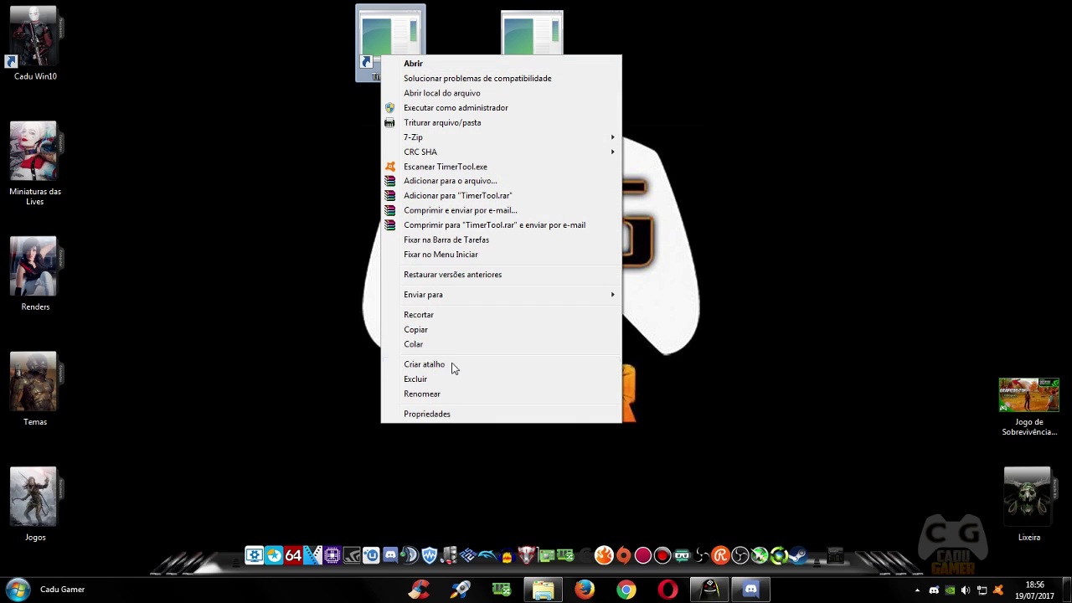
click(400, 414)
click(546, 99)
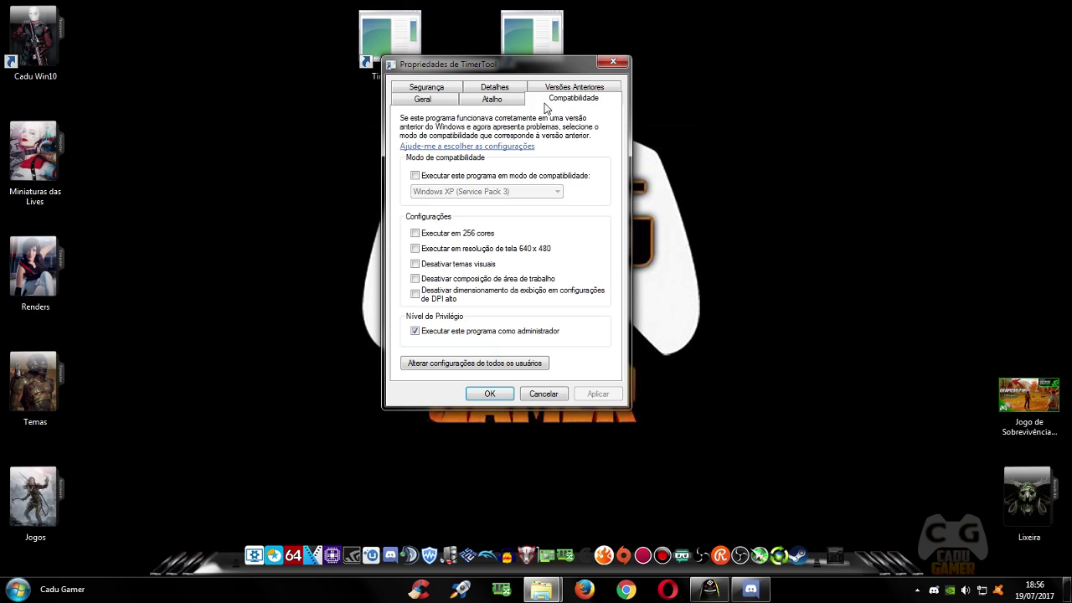
drag(515, 65, 213, 64)
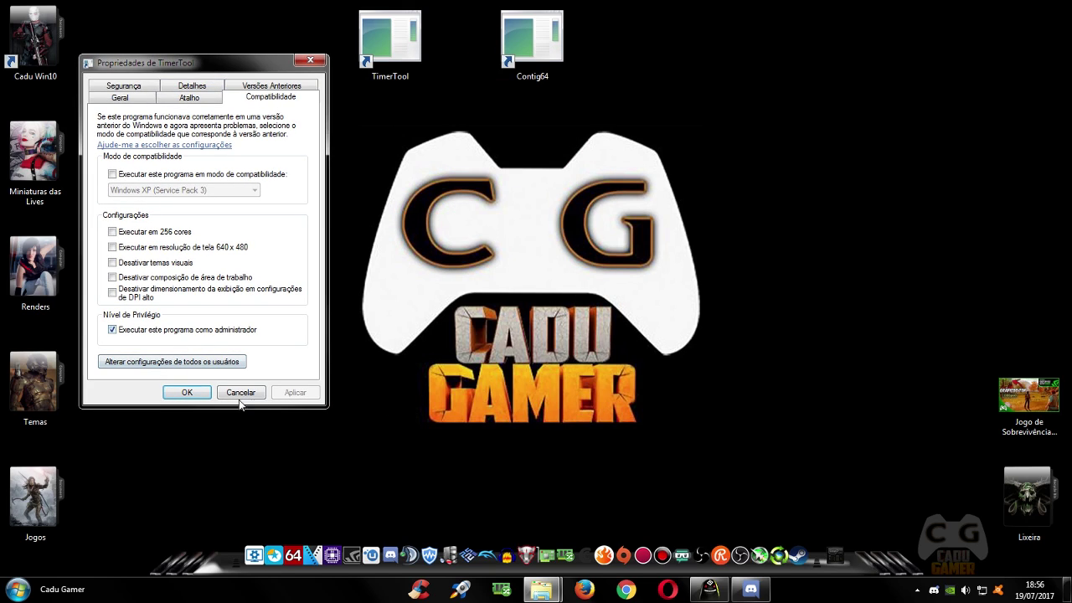
click(179, 393)
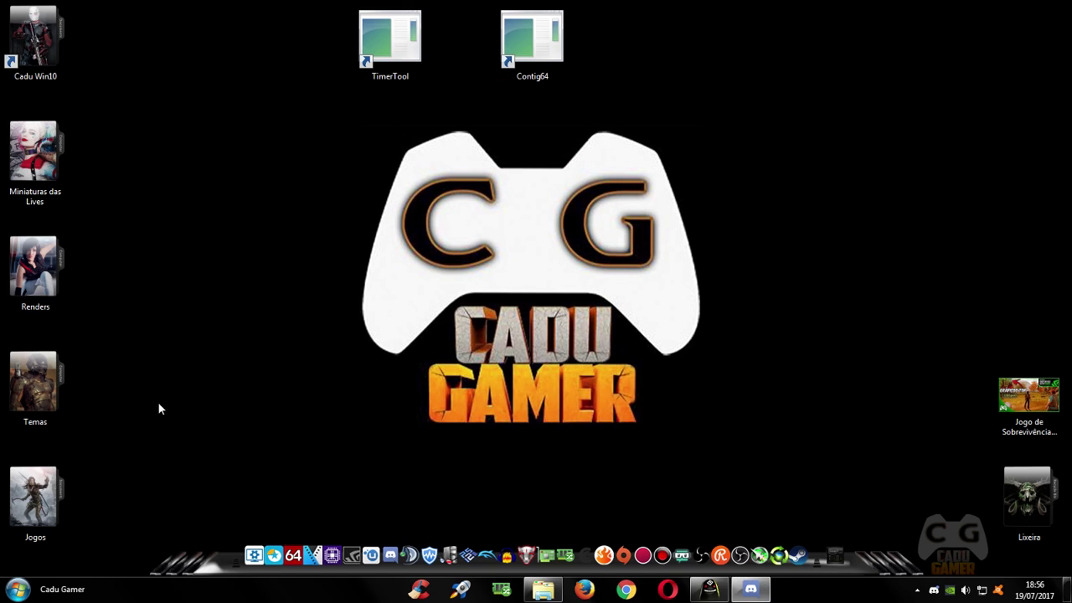
Launch TimerTool and move its window to an empty area of the desktop beside the wallpaper logo
double_click(376, 35)
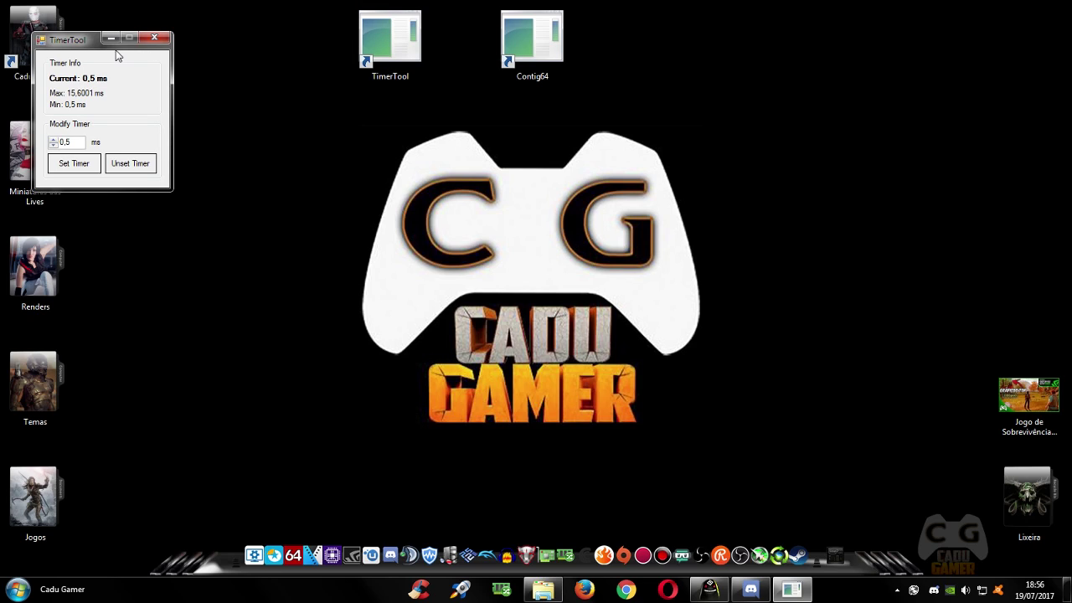
drag(81, 42, 856, 120)
drag(315, 141, 252, 130)
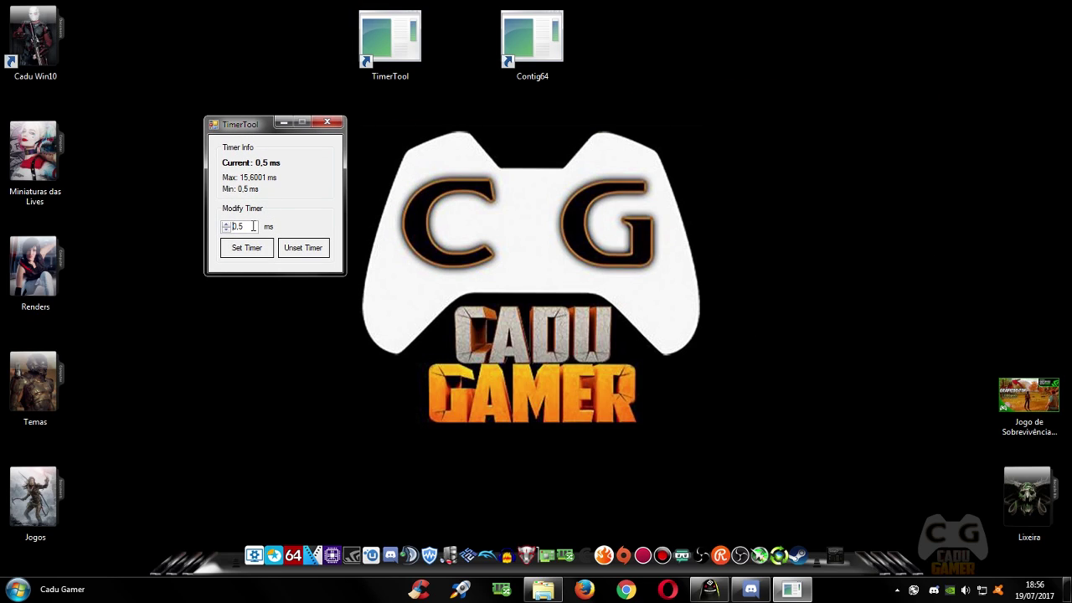
drag(258, 121, 195, 174)
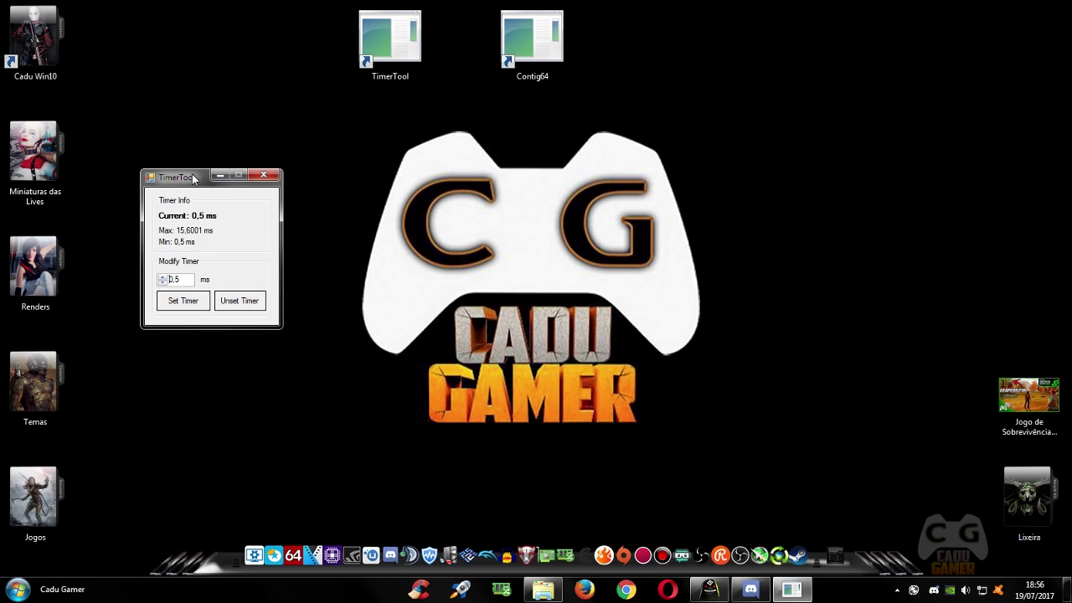
Apply the 0.5 ms timer resolution in TimerTool and minimize its window to the notification area
click(191, 306)
click(220, 177)
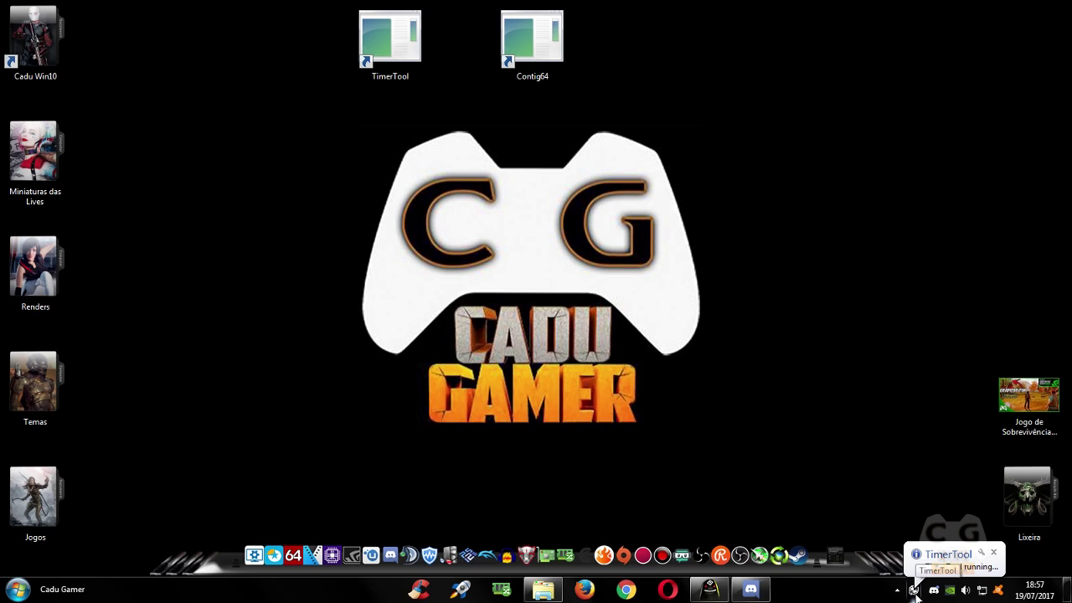
drag(278, 132, 791, 457)
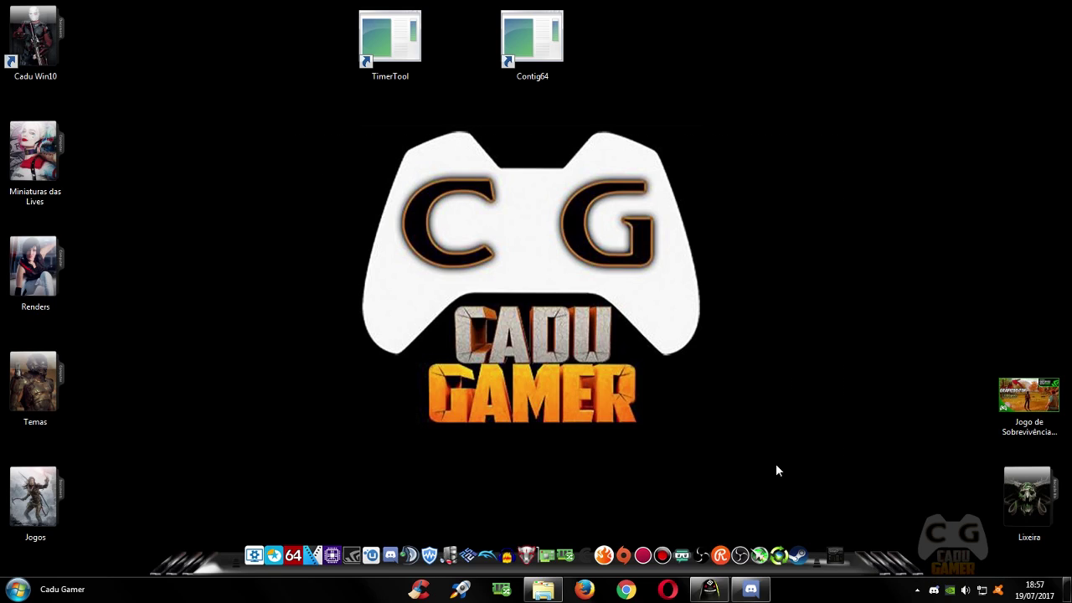
Switch to CCleaner to view its Windows cleaning options, and close it without running a cleanup
click(419, 590)
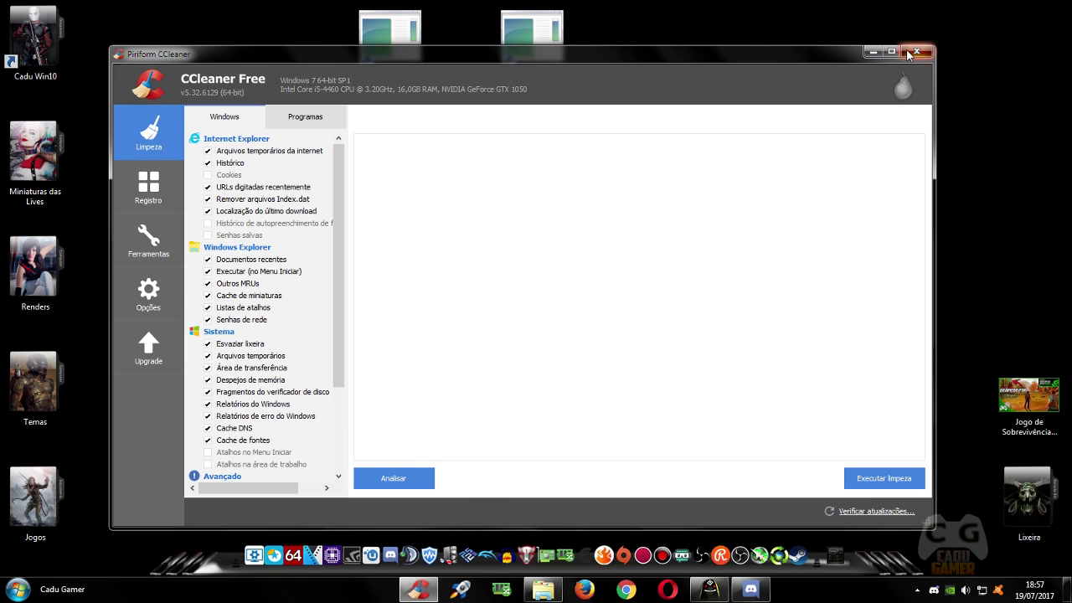
click(916, 51)
click(423, 592)
click(916, 49)
click(418, 589)
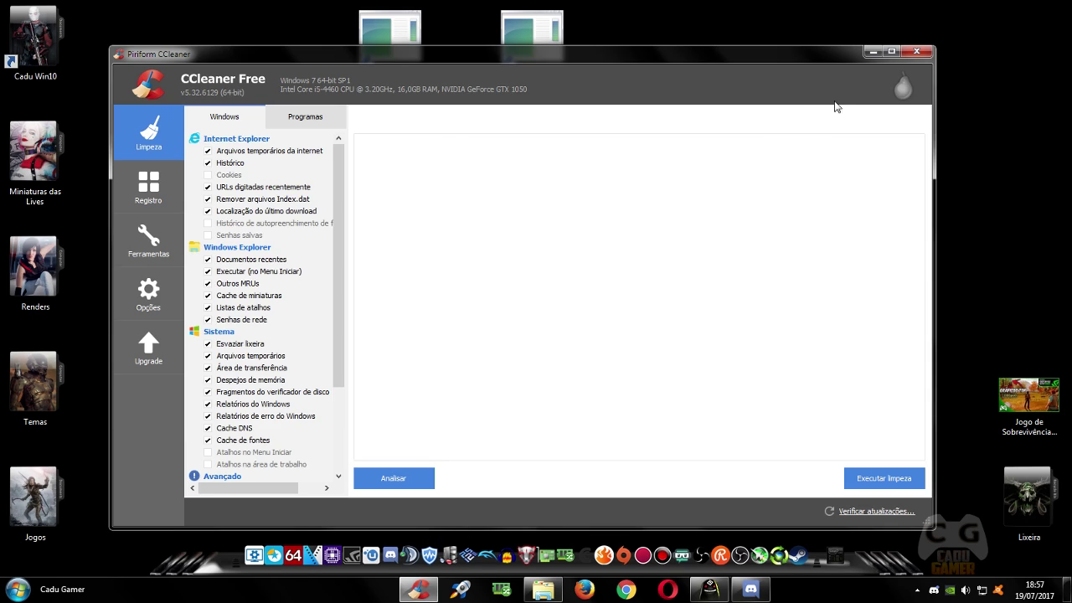
click(916, 49)
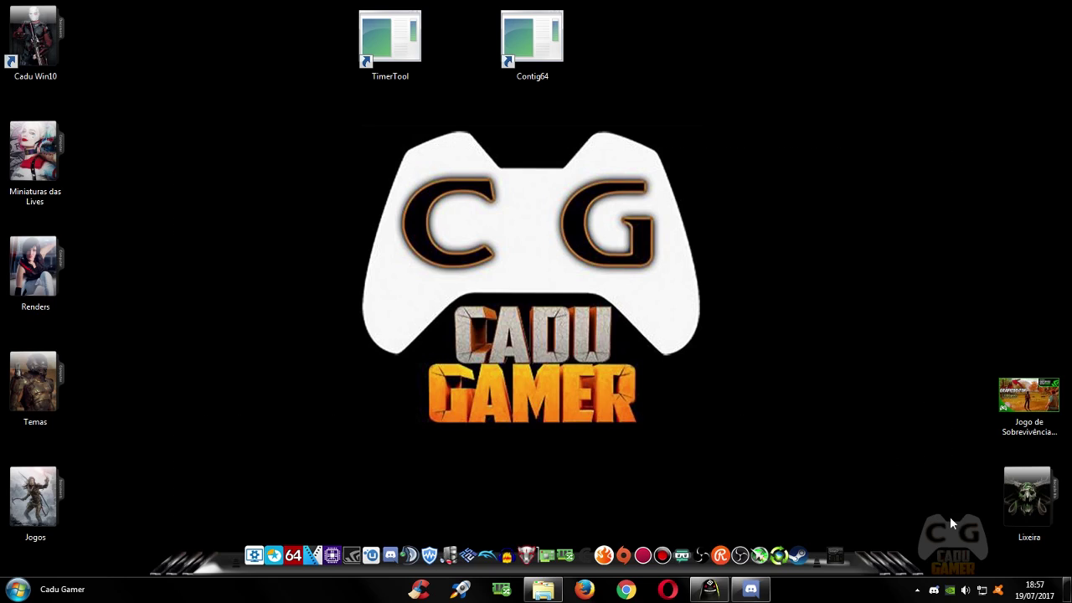
drag(180, 94, 694, 411)
drag(254, 142, 838, 465)
click(518, 32)
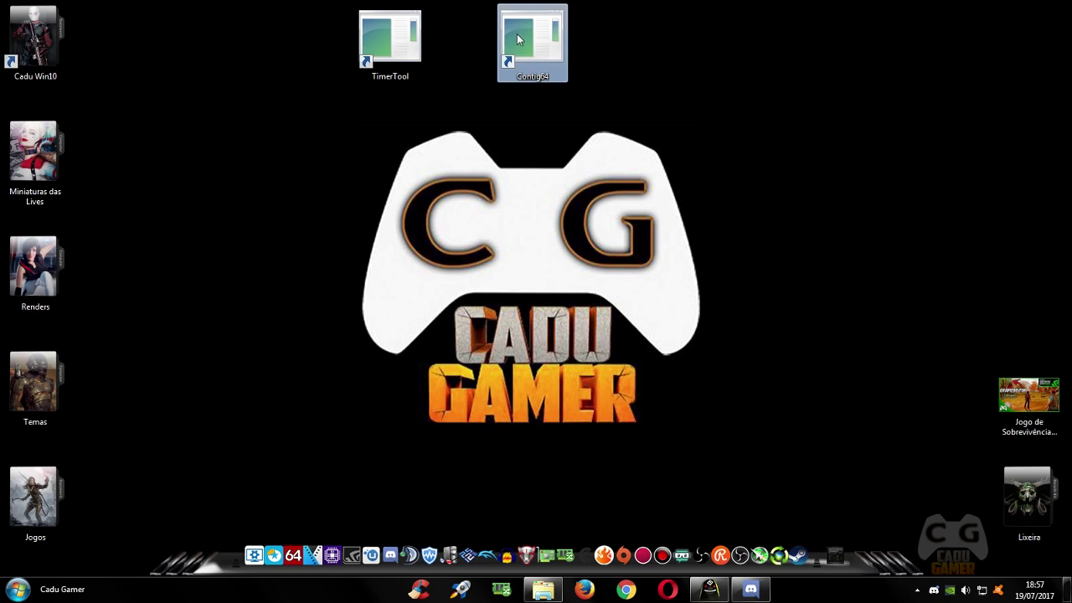
drag(530, 26, 548, 42)
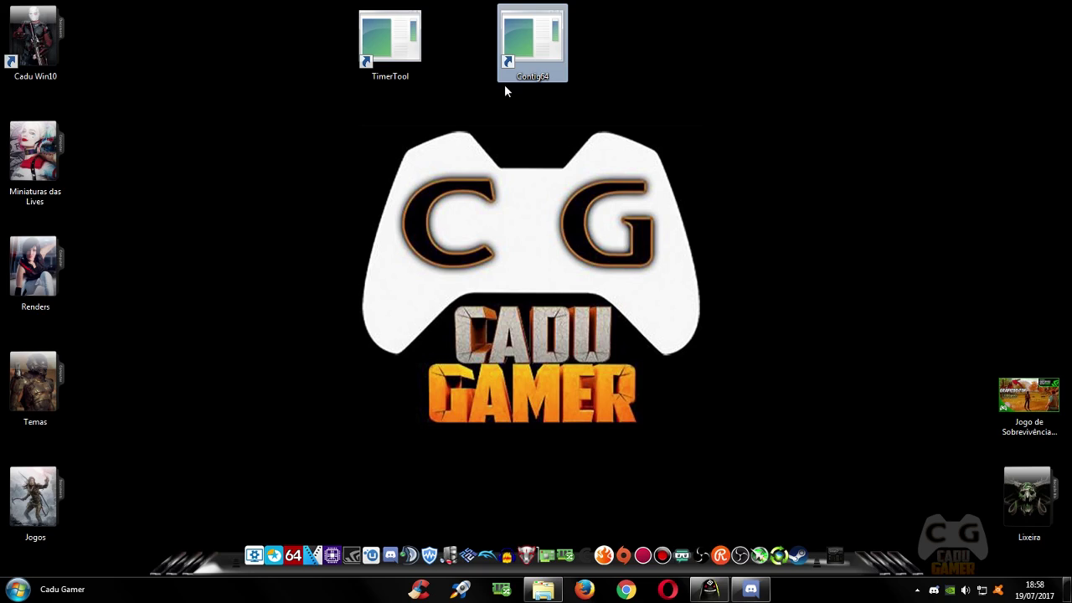
Move the TimerTool shortcut on the desktop so it sits directly beside the Contig64 shortcut
drag(383, 48, 475, 63)
drag(794, 169, 462, 167)
drag(230, 70, 474, 268)
drag(259, 95, 886, 528)
drag(252, 134, 881, 524)
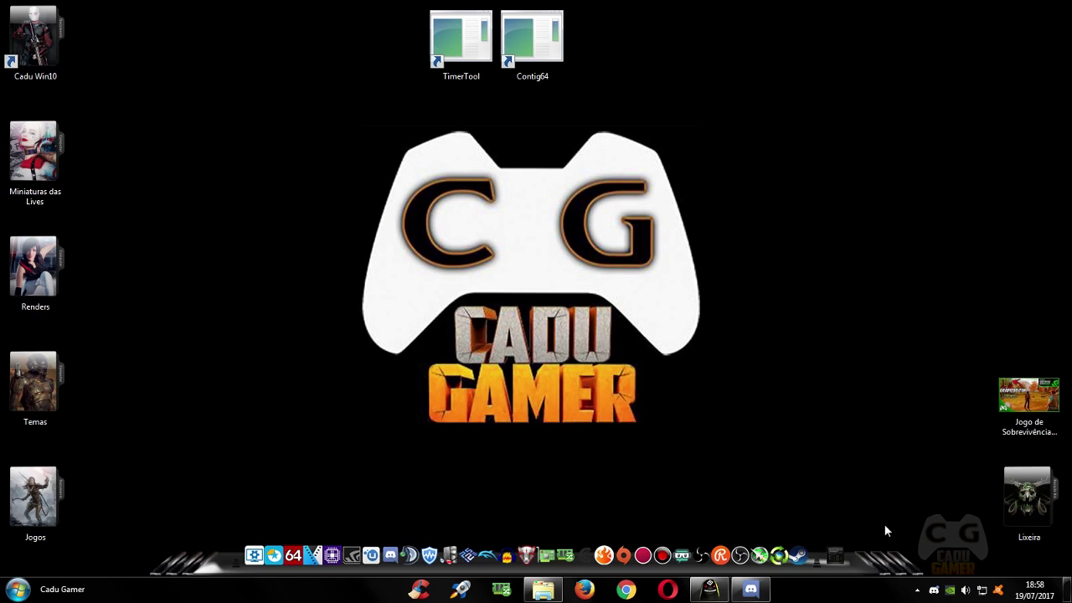